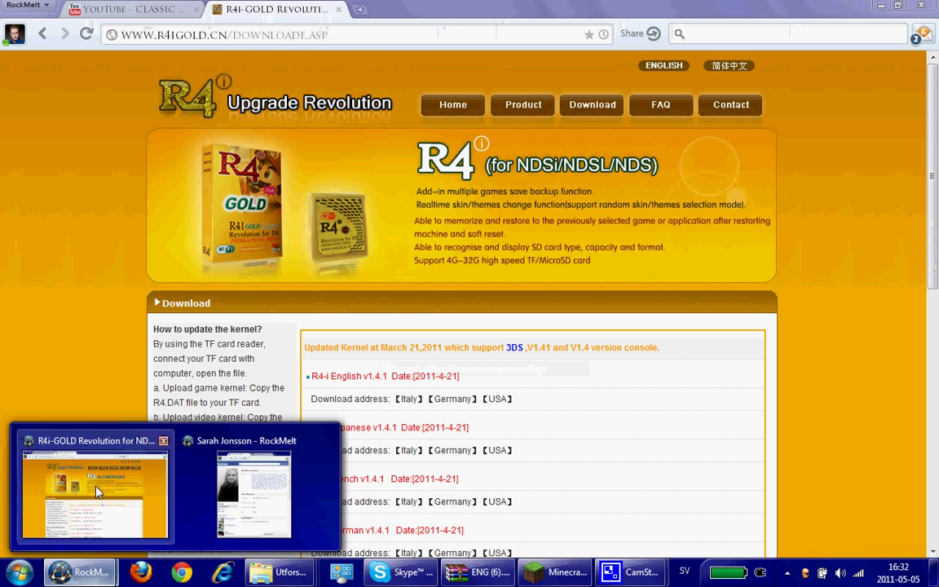
- Restore the RockMelt browser window showing the R4i-GOLD Revolution download page
{"action": "left_click", "coordinate": [95, 493]}
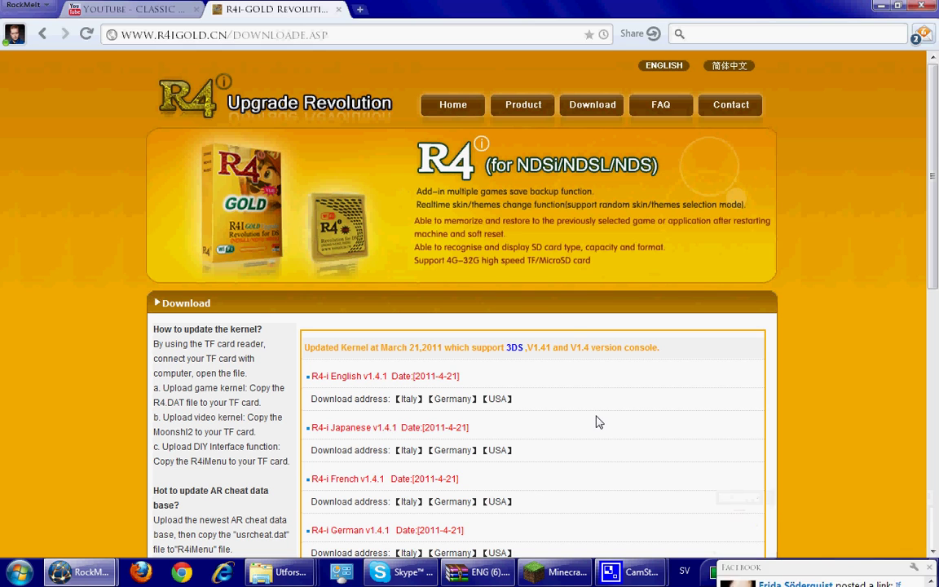
- Close the Facebook notification on the R4i Gold download page
{"action": "left_click", "coordinate": [927, 496]}
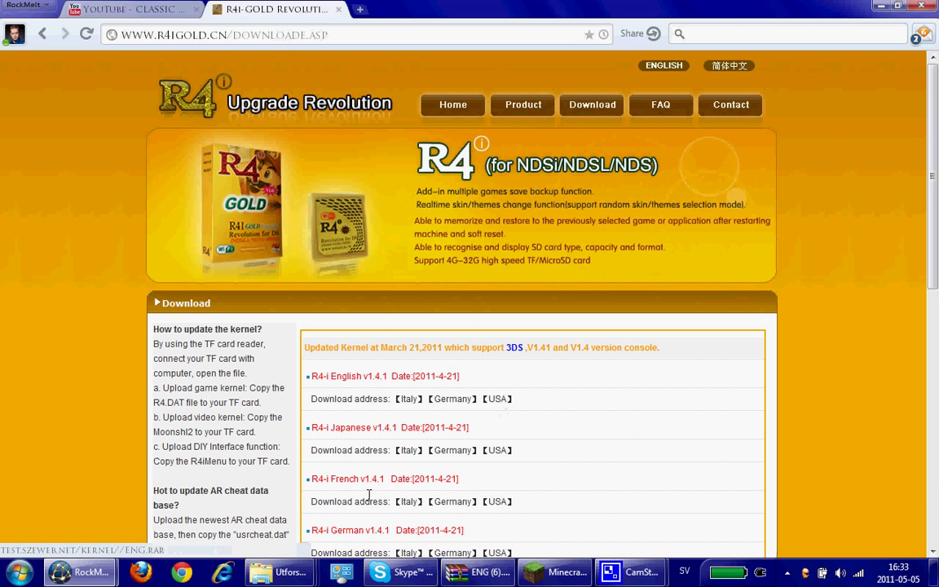
{"action": "mouse_move", "coordinate": [278, 571]}
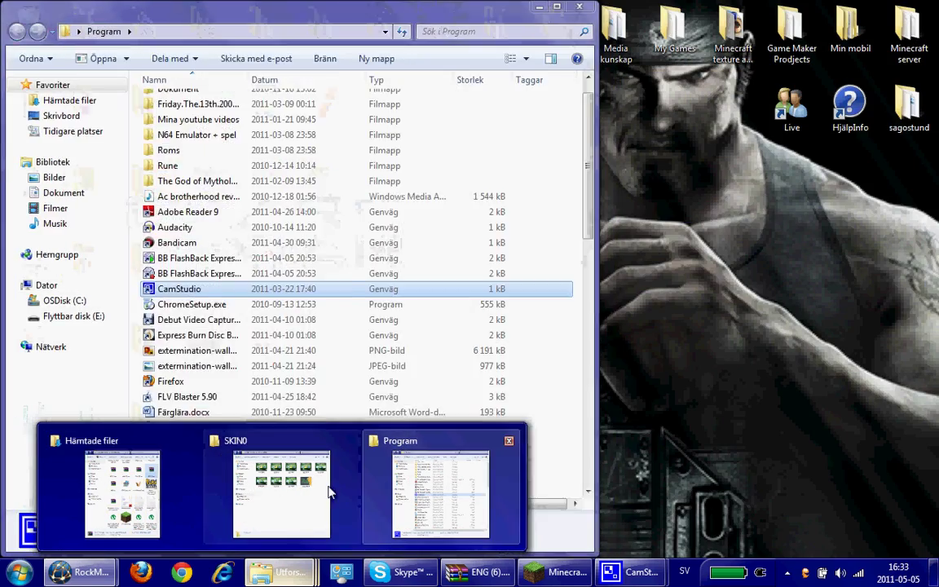
- Back out of the SKIN0 folder to ENG, minimize it, and open Dator from Start
{"action": "left_click", "coordinate": [330, 491]}
{"action": "key", "text": "BackSpace"}
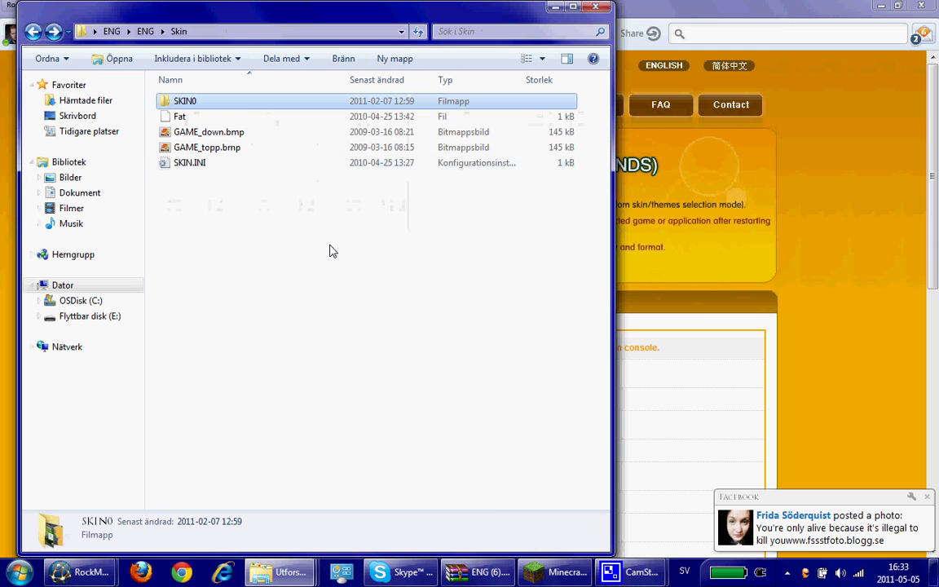
{"action": "left_click", "coordinate": [36, 34]}
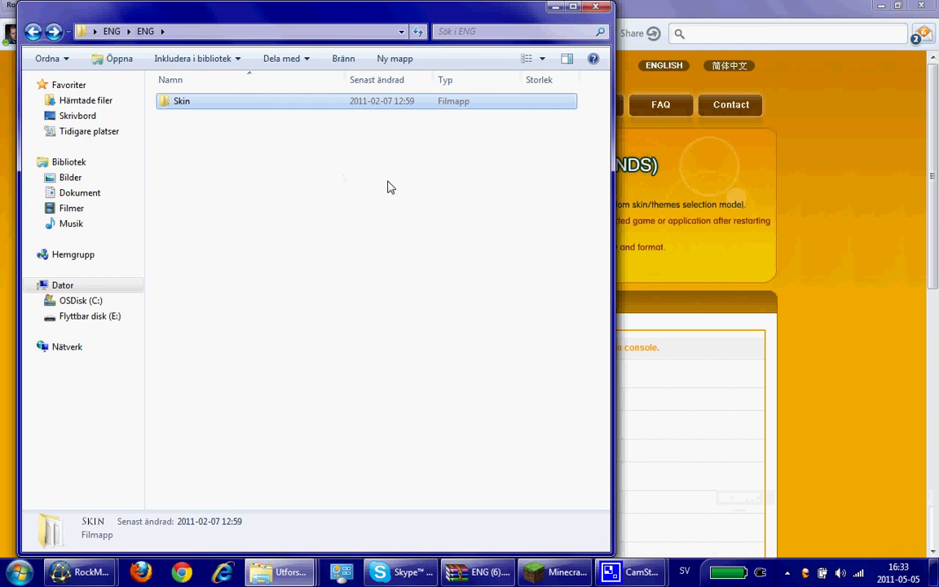
{"action": "key", "text": "super+Down"}
{"action": "key", "text": "super"}
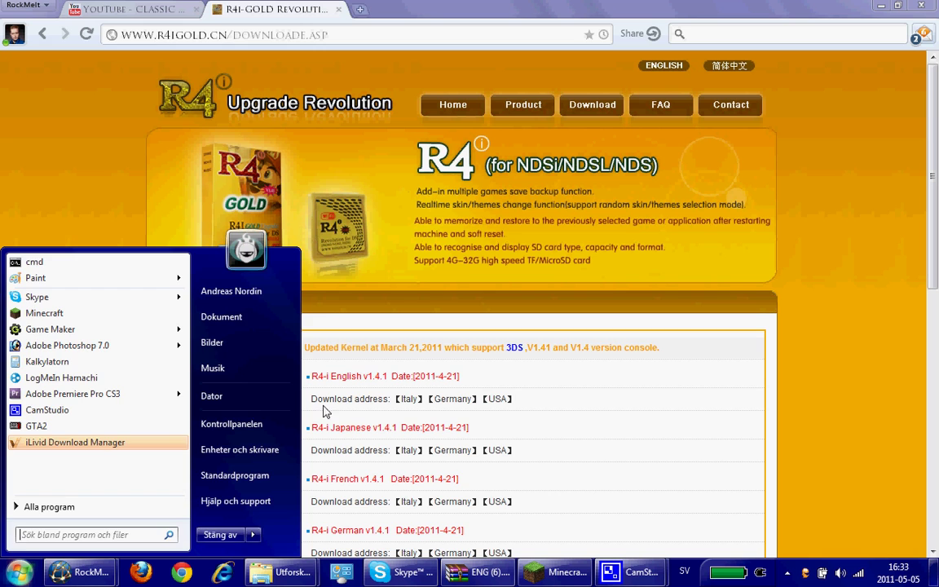
{"action": "left_click", "coordinate": [212, 396]}
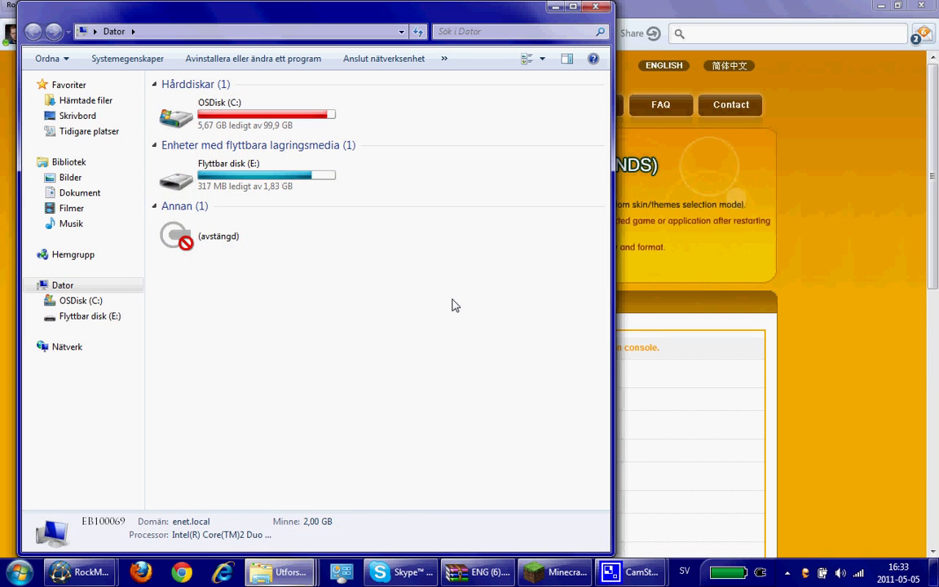
- Open drive E: and highlight data, dsxreader, GBA, moonshl2, NDSMAIL, Plugins, Skin and SYSTEM
{"action": "double_click", "coordinate": [292, 186]}
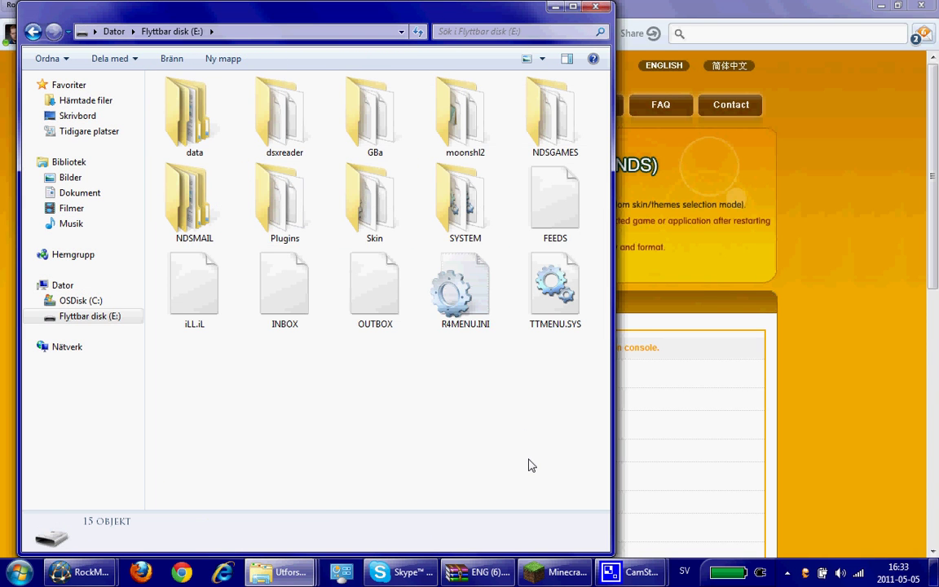
{"action": "left_click", "coordinate": [188, 110]}
{"action": "left_click", "coordinate": [315, 115]}
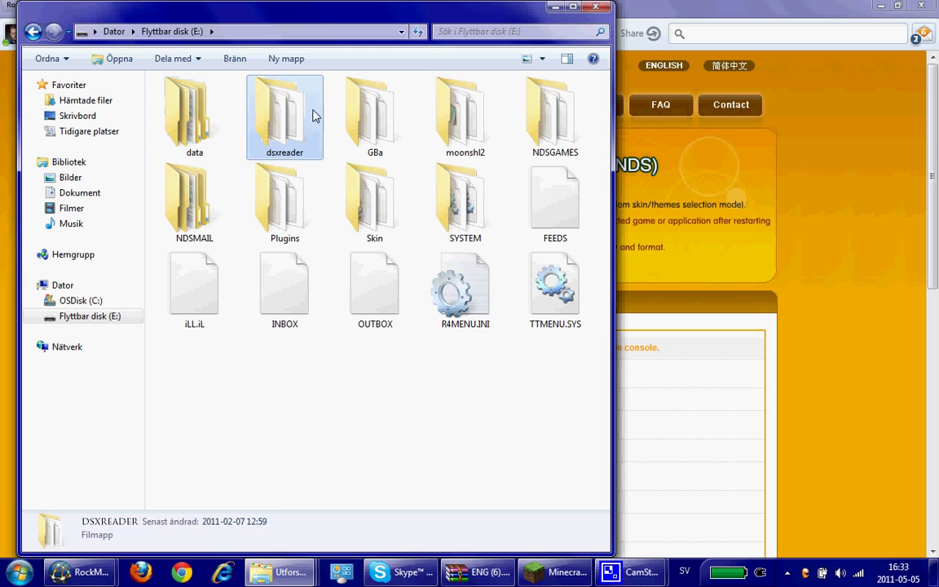
{"action": "left_click", "coordinate": [416, 115]}
{"action": "left_click", "coordinate": [469, 115]}
{"action": "left_click", "coordinate": [192, 204]}
{"action": "left_click", "coordinate": [315, 197]}
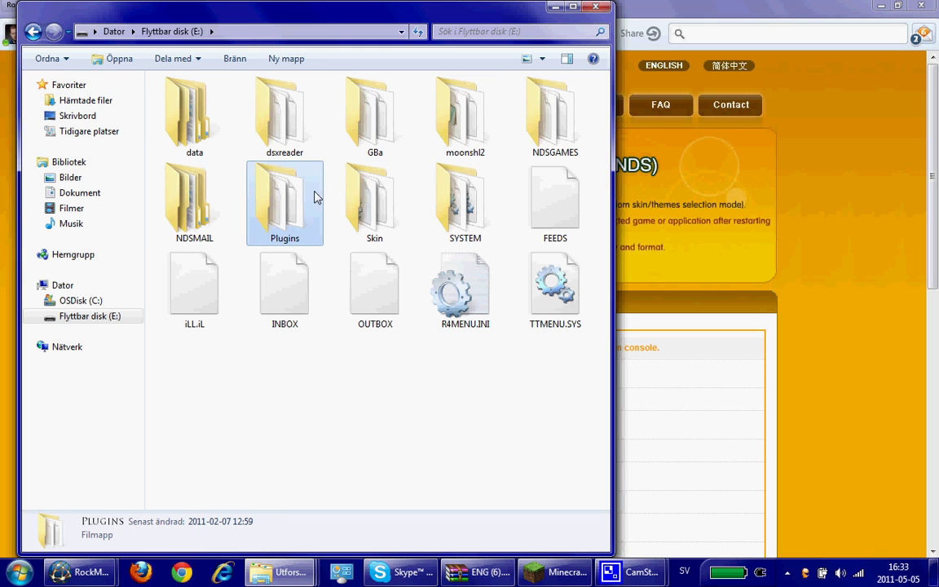
{"action": "left_click", "coordinate": [383, 198]}
{"action": "left_click", "coordinate": [472, 200]}
- Highlight the FEEDS, iLL.iL, INBOX, OUTBOX, R4MENU.INI, TTMENU.SYS files, then NDSGAMES
{"action": "left_click", "coordinate": [545, 204]}
{"action": "left_click", "coordinate": [221, 289]}
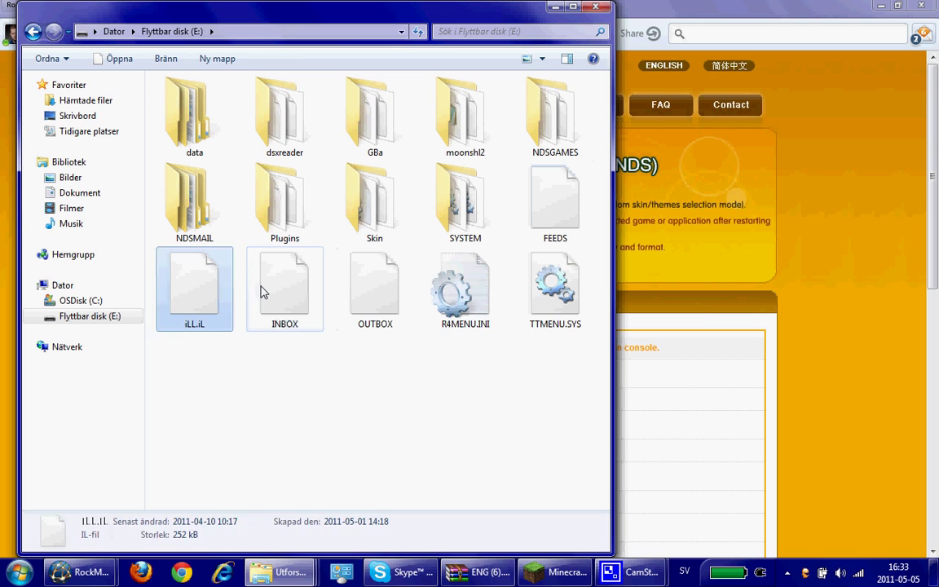
{"action": "left_click", "coordinate": [261, 291]}
{"action": "left_click", "coordinate": [375, 286]}
{"action": "left_click", "coordinate": [464, 286]}
{"action": "left_click", "coordinate": [537, 285]}
{"action": "left_click", "coordinate": [482, 398]}
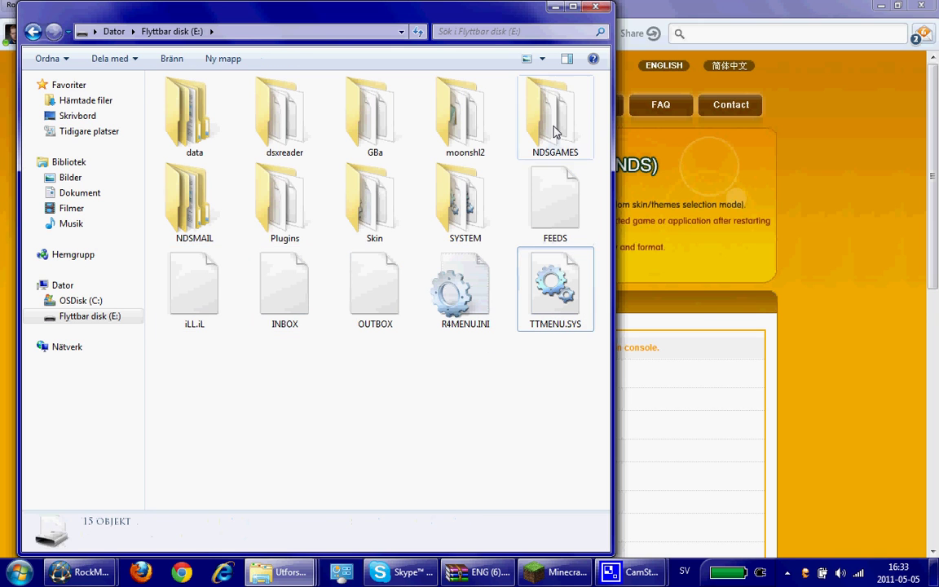
{"action": "left_click", "coordinate": [554, 131]}
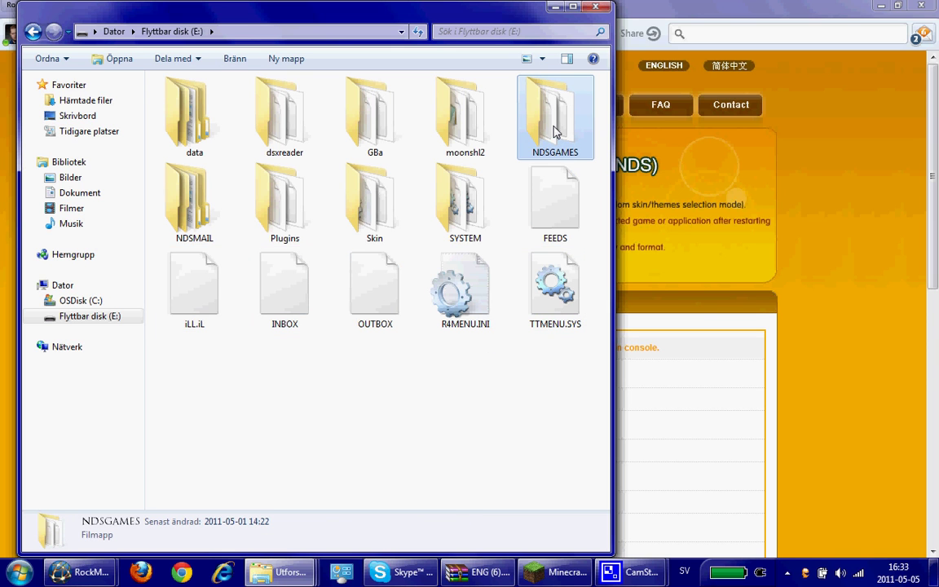
{"action": "left_click", "coordinate": [394, 129]}
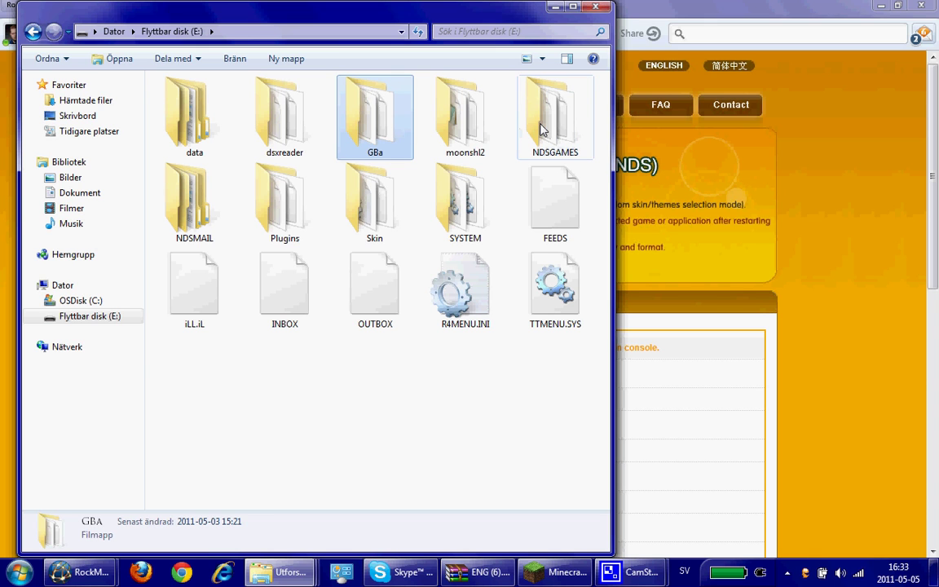
{"action": "left_click", "coordinate": [402, 411]}
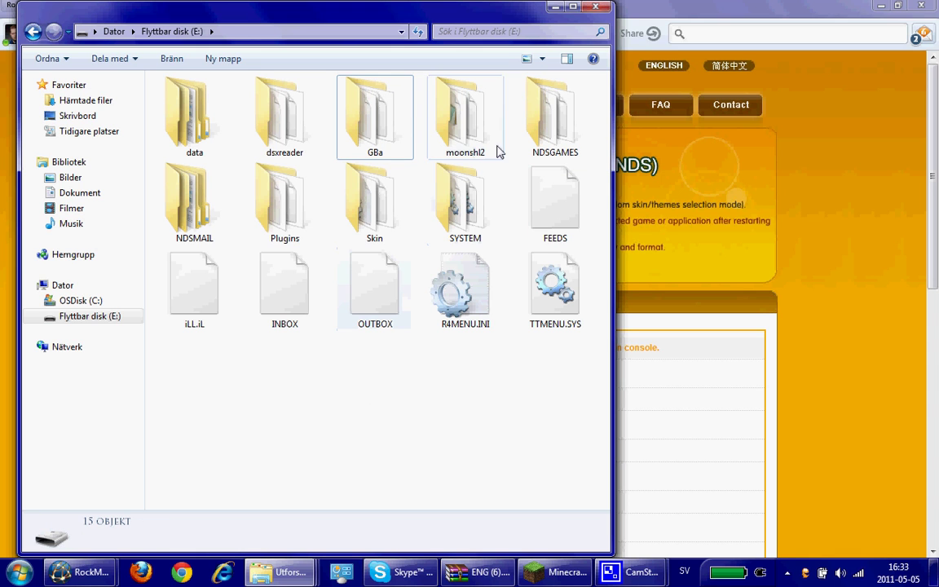
{"action": "left_click", "coordinate": [539, 126]}
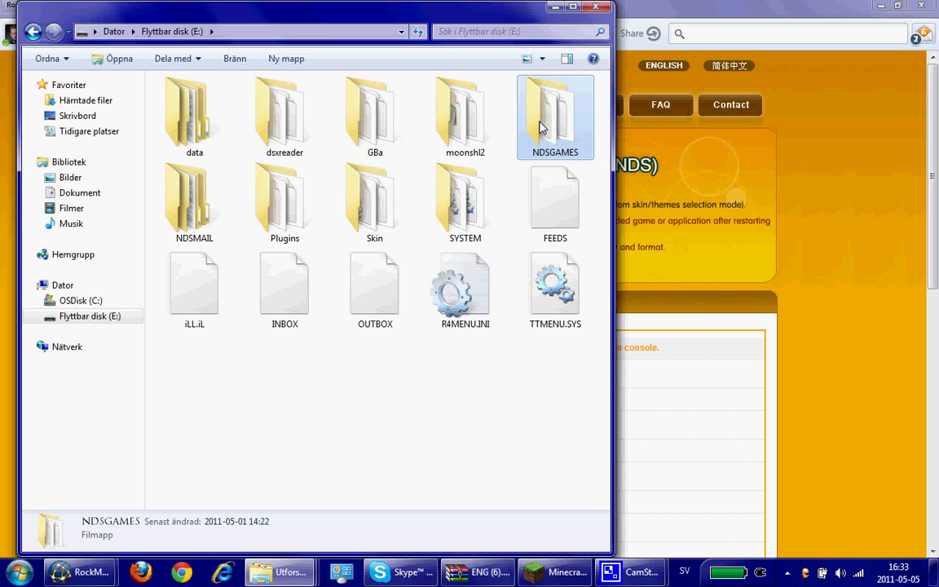
- Minimize the drive E: Explorer window to reveal the R4i Gold kernel download page
{"action": "left_click", "coordinate": [555, 6]}
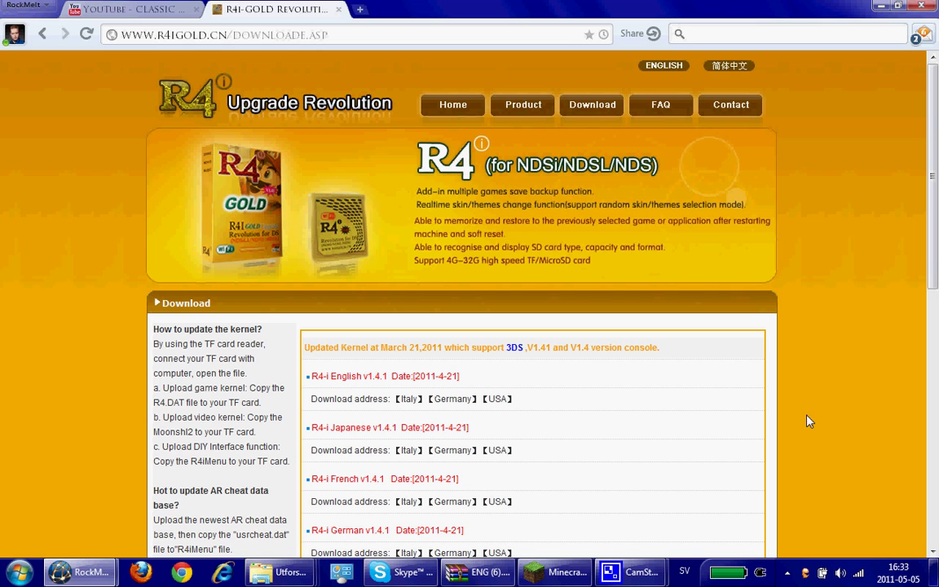